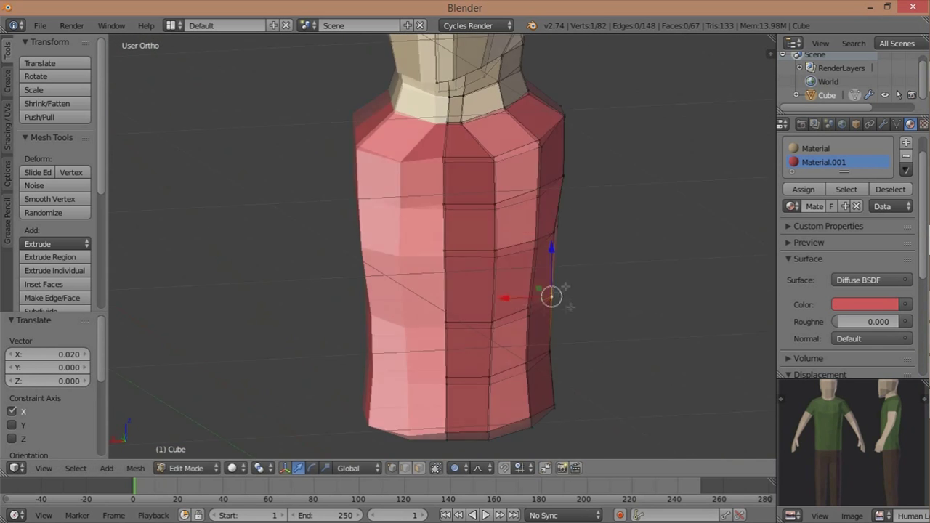
Step: Bring up the Edge operations menu for the selected torso vertices
{"action": "key", "text": "ctrl+e"}
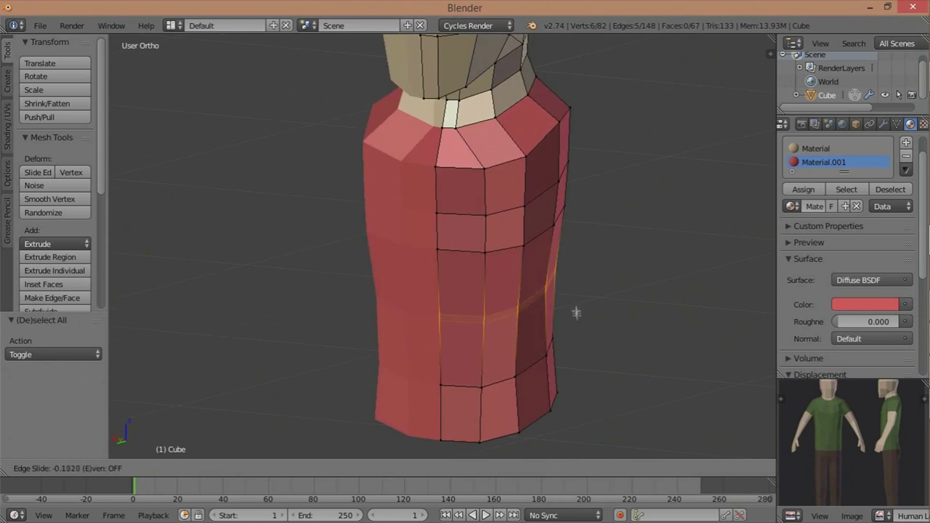
Step: Slide an edge loop along the red torso to an offset of -0.1820
{"action": "middle_click_drag", "start_coordinate": [594, 311], "coordinate": [568, 270]}
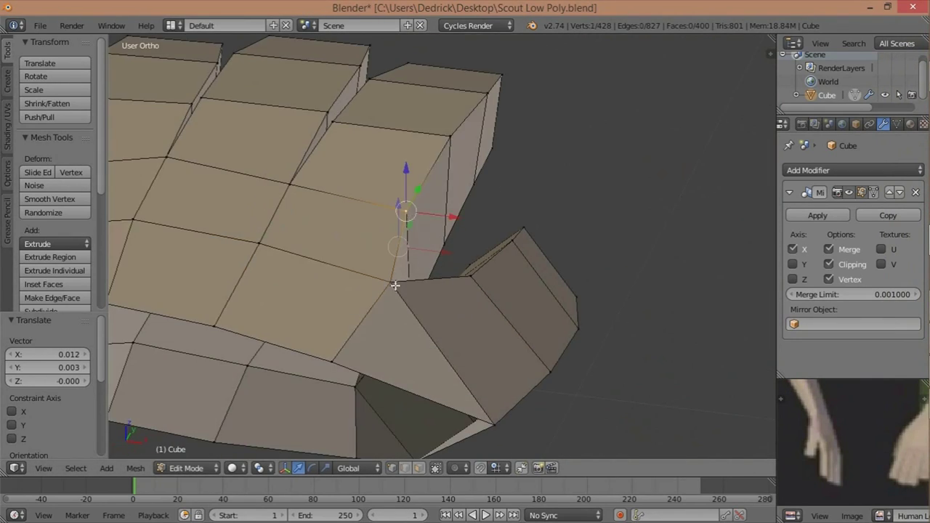
Step: Bring up the list of deletion options for the hand mesh
{"action": "scroll", "coordinate": [56, 218], "scroll_direction": "down", "scroll_amount": 5}
{"action": "left_click", "coordinate": [56, 223]}
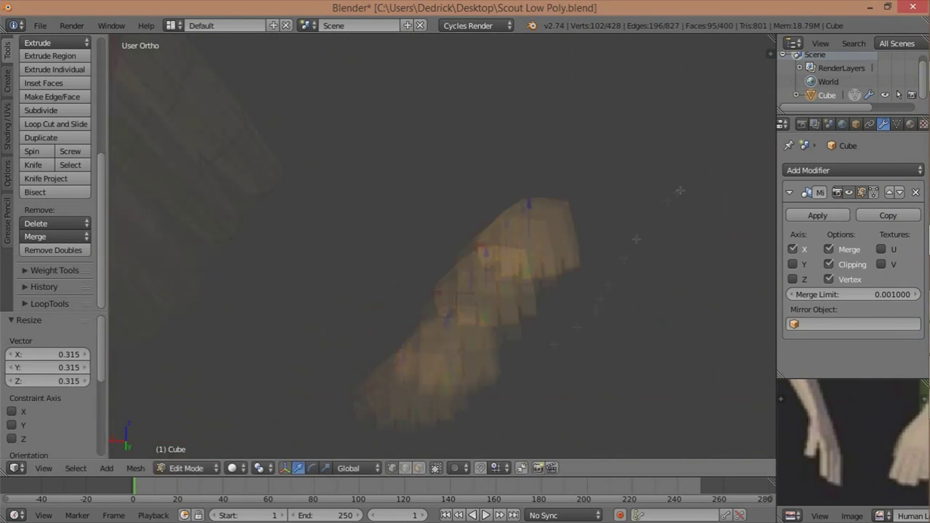